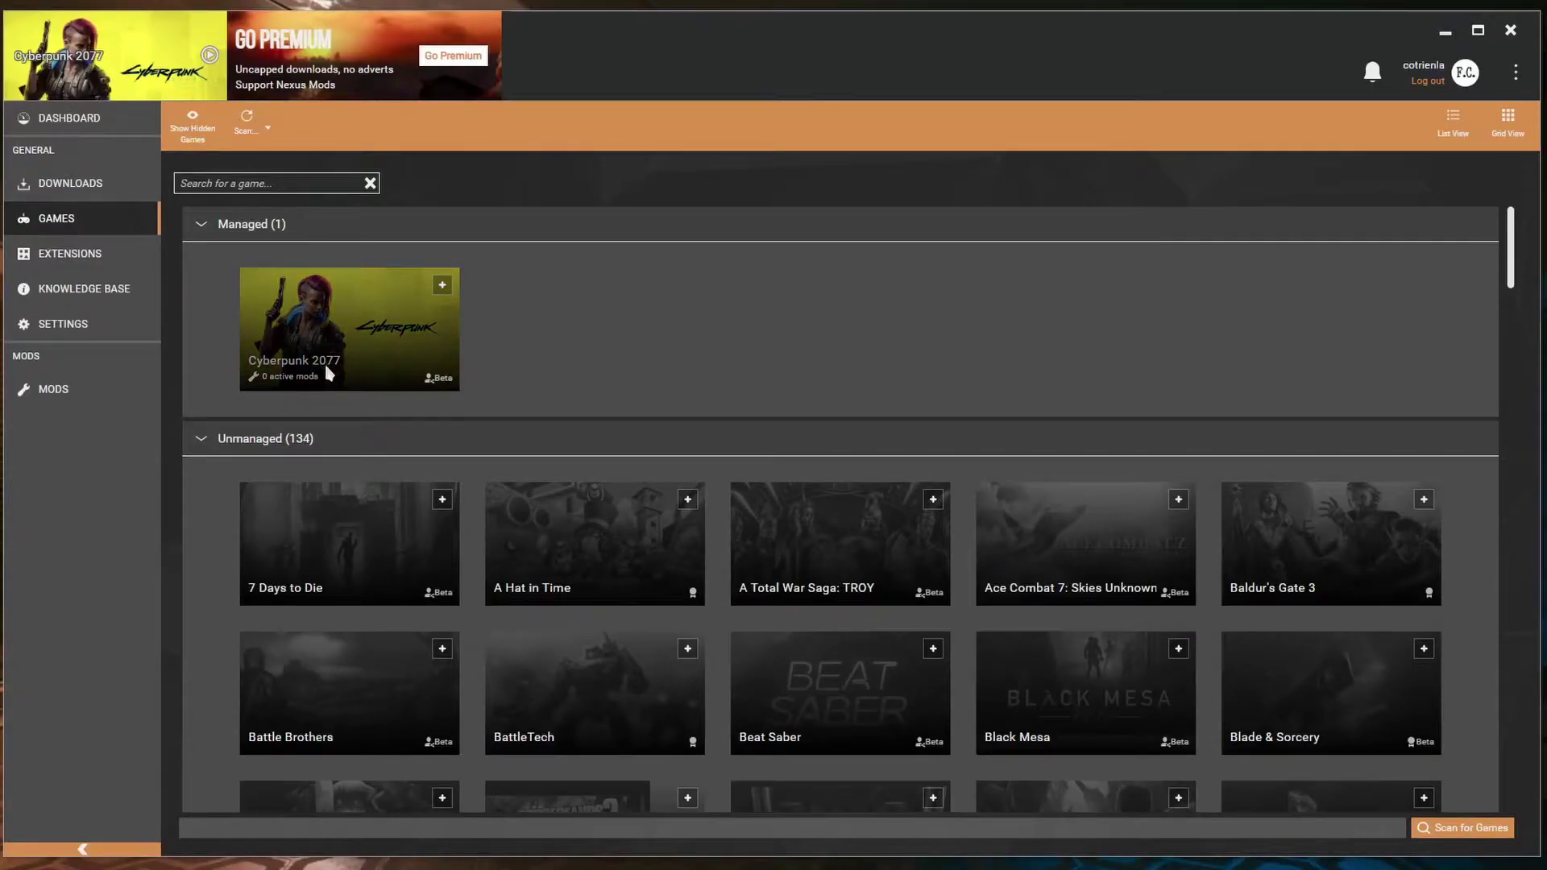
# Glance at the Cyberpunk 2077 details, then switch Profile Management from No to Yes.
pyautogui.click(442, 286)
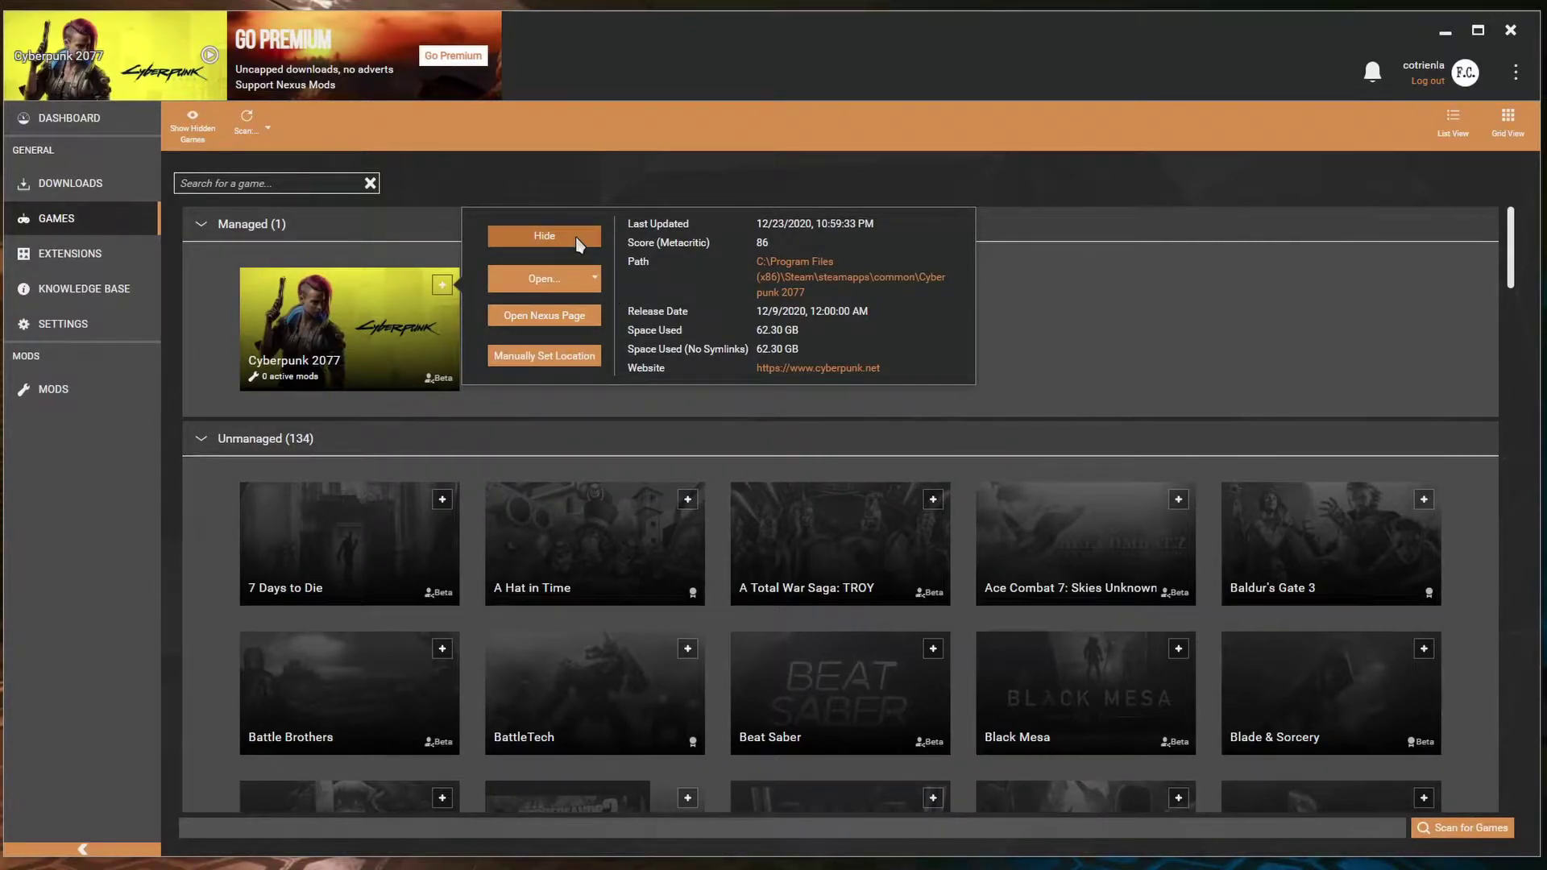
pyautogui.click(1157, 305)
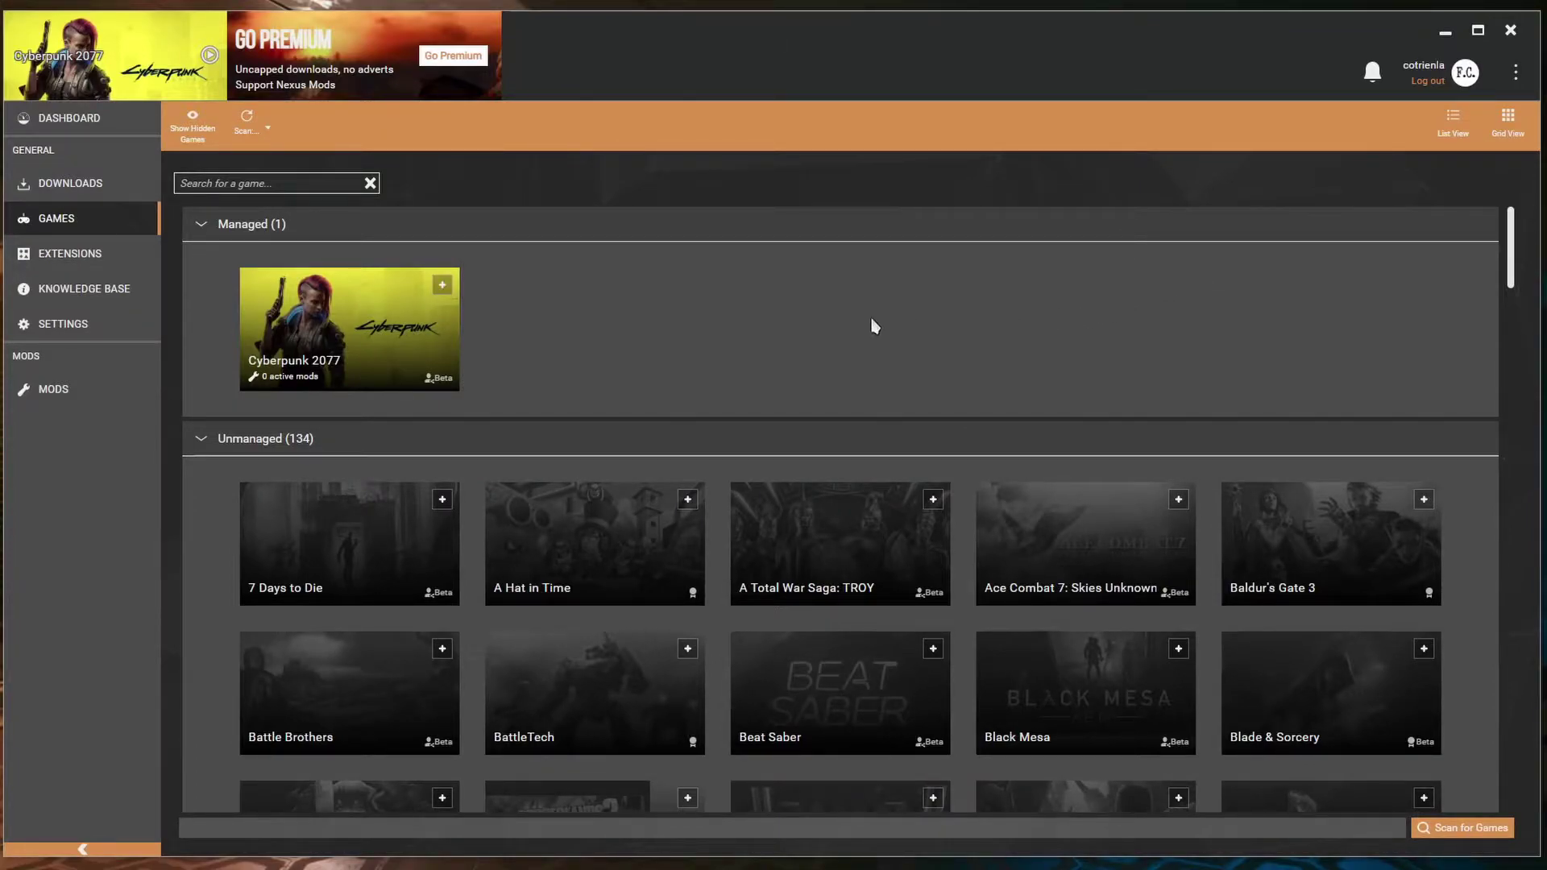
pyautogui.click(70, 126)
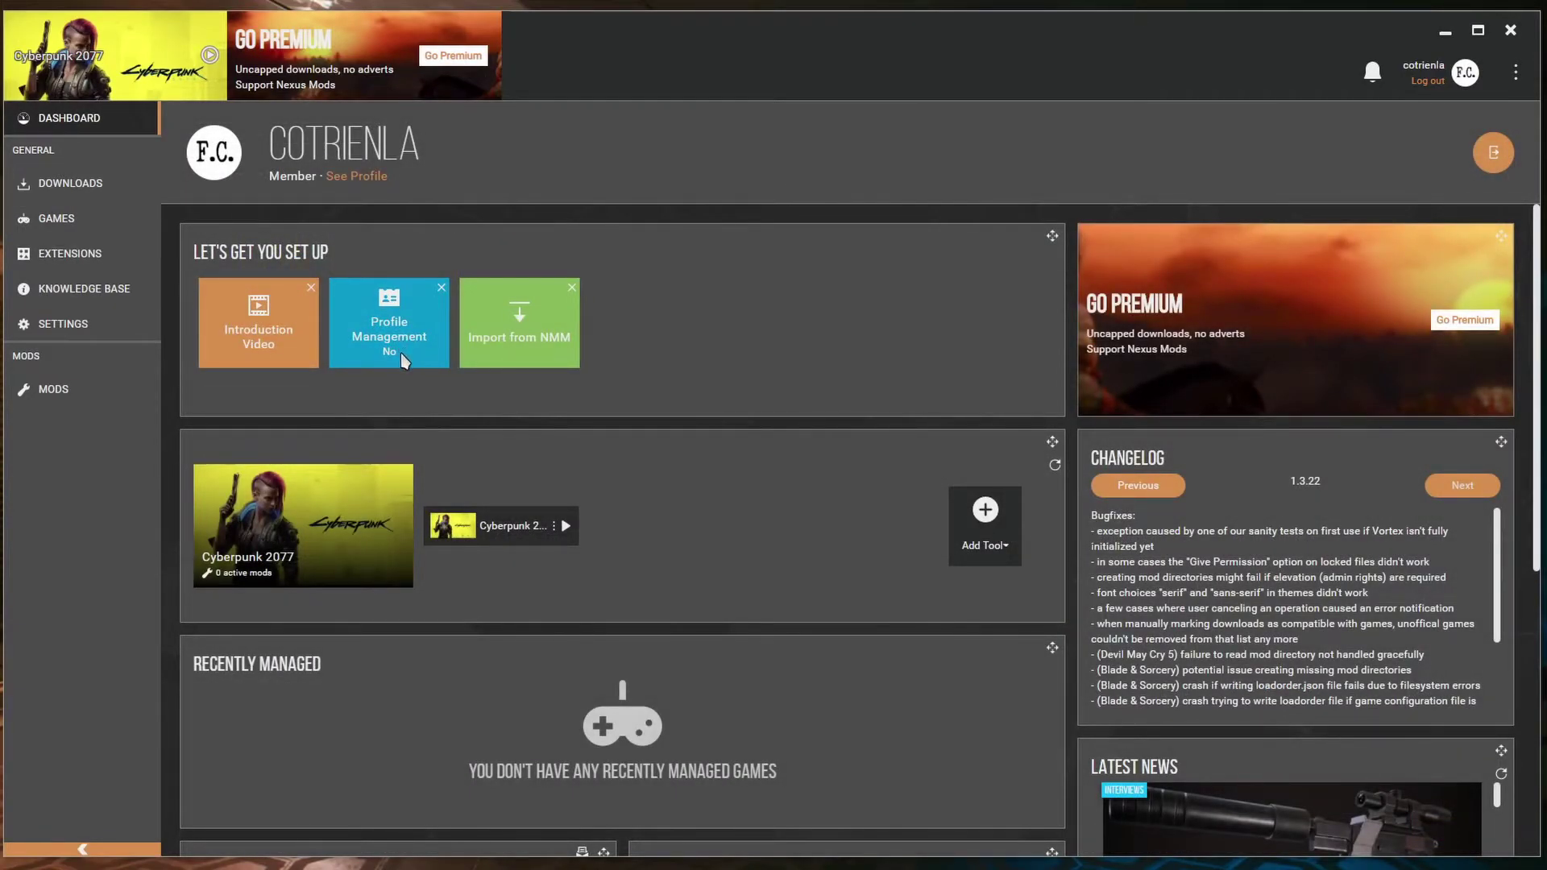
pyautogui.click(413, 337)
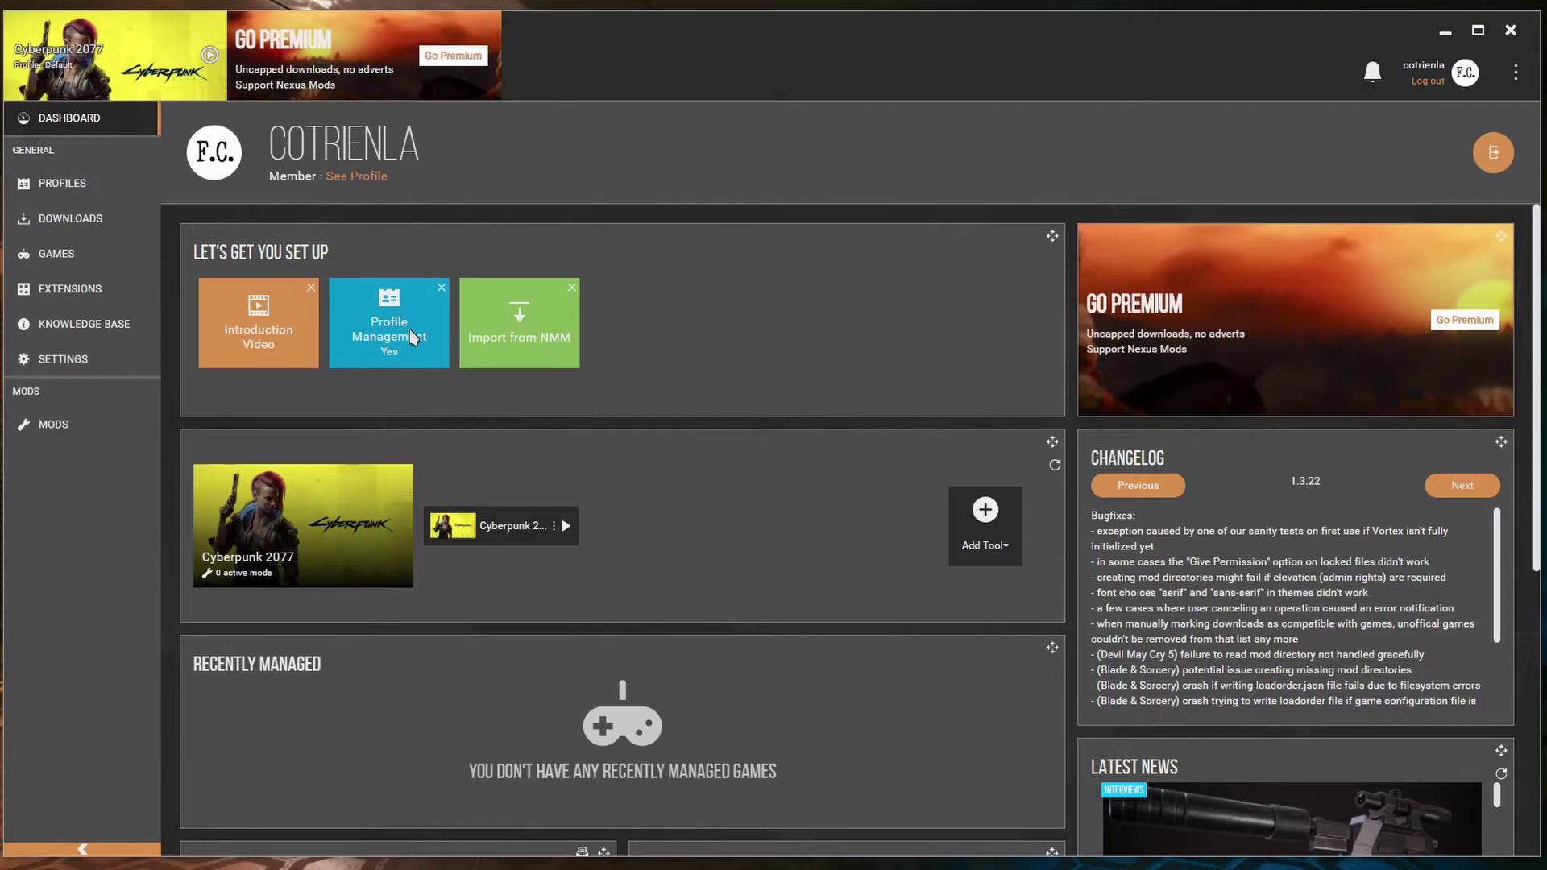
# Choose Remove for the 'Cyberpunk 2077 - Default' profile on the Profiles page.
pyautogui.click(64, 184)
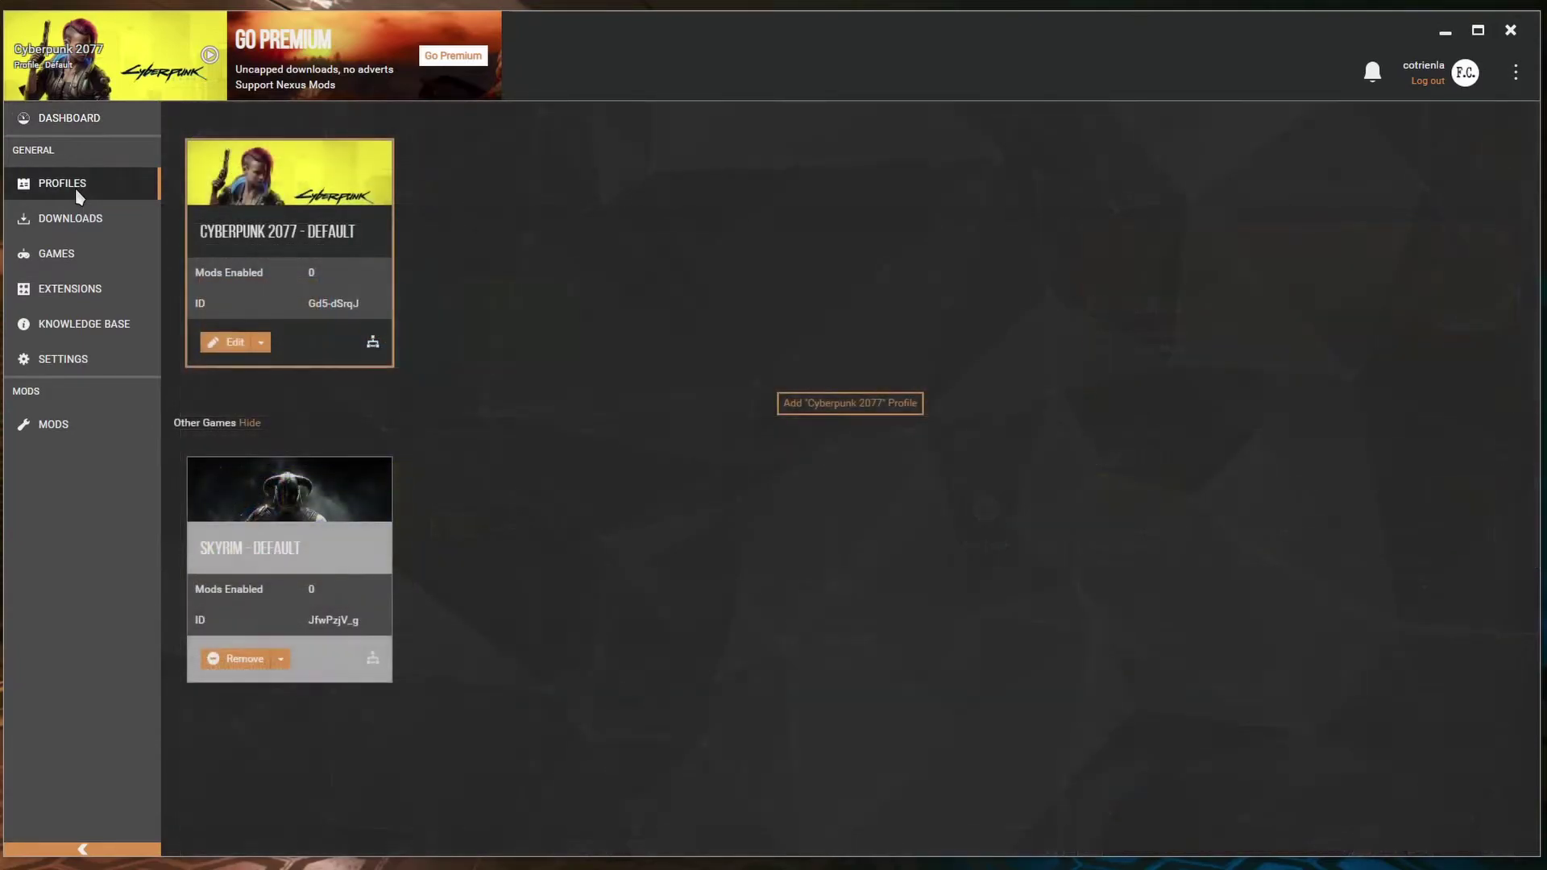
pyautogui.click(261, 344)
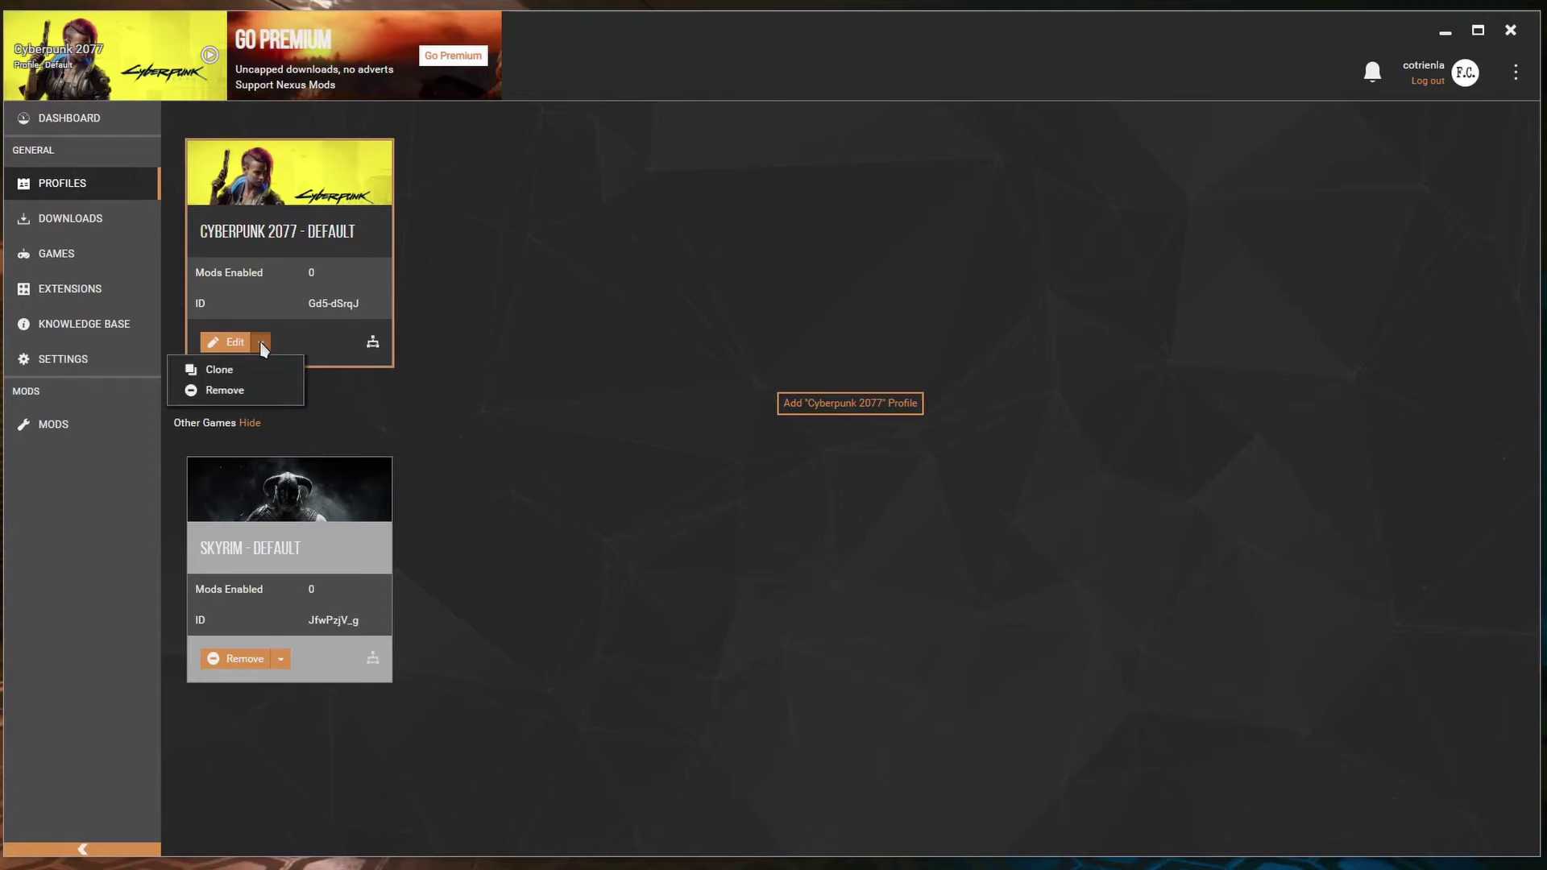
pyautogui.click(226, 390)
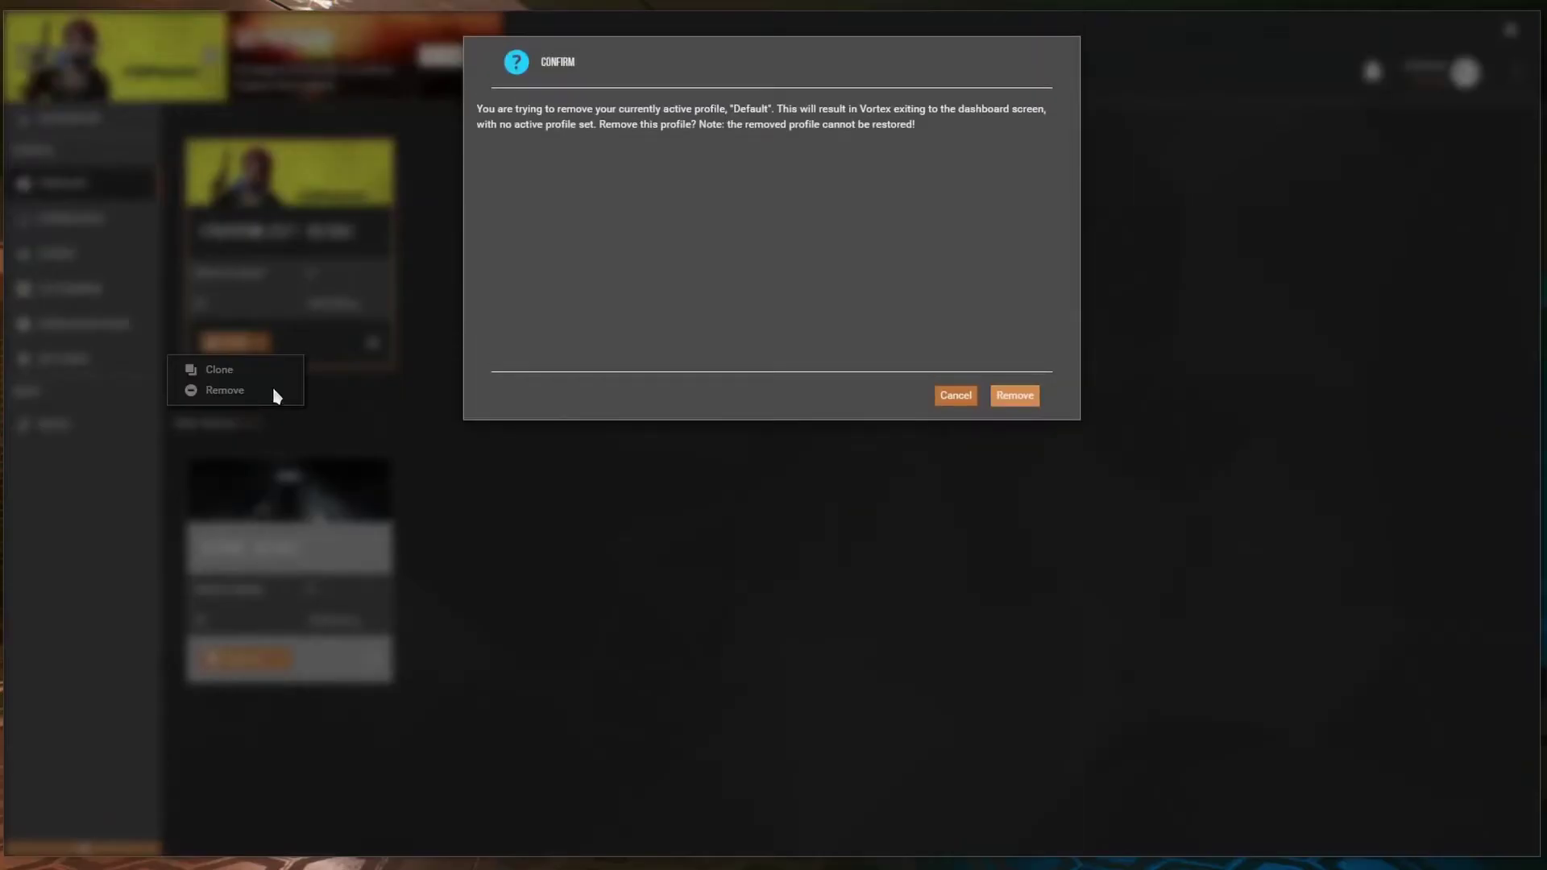
# Confirm removing the active Cyberpunk profile and check that Games shows Managed (0).
pyautogui.click(1016, 398)
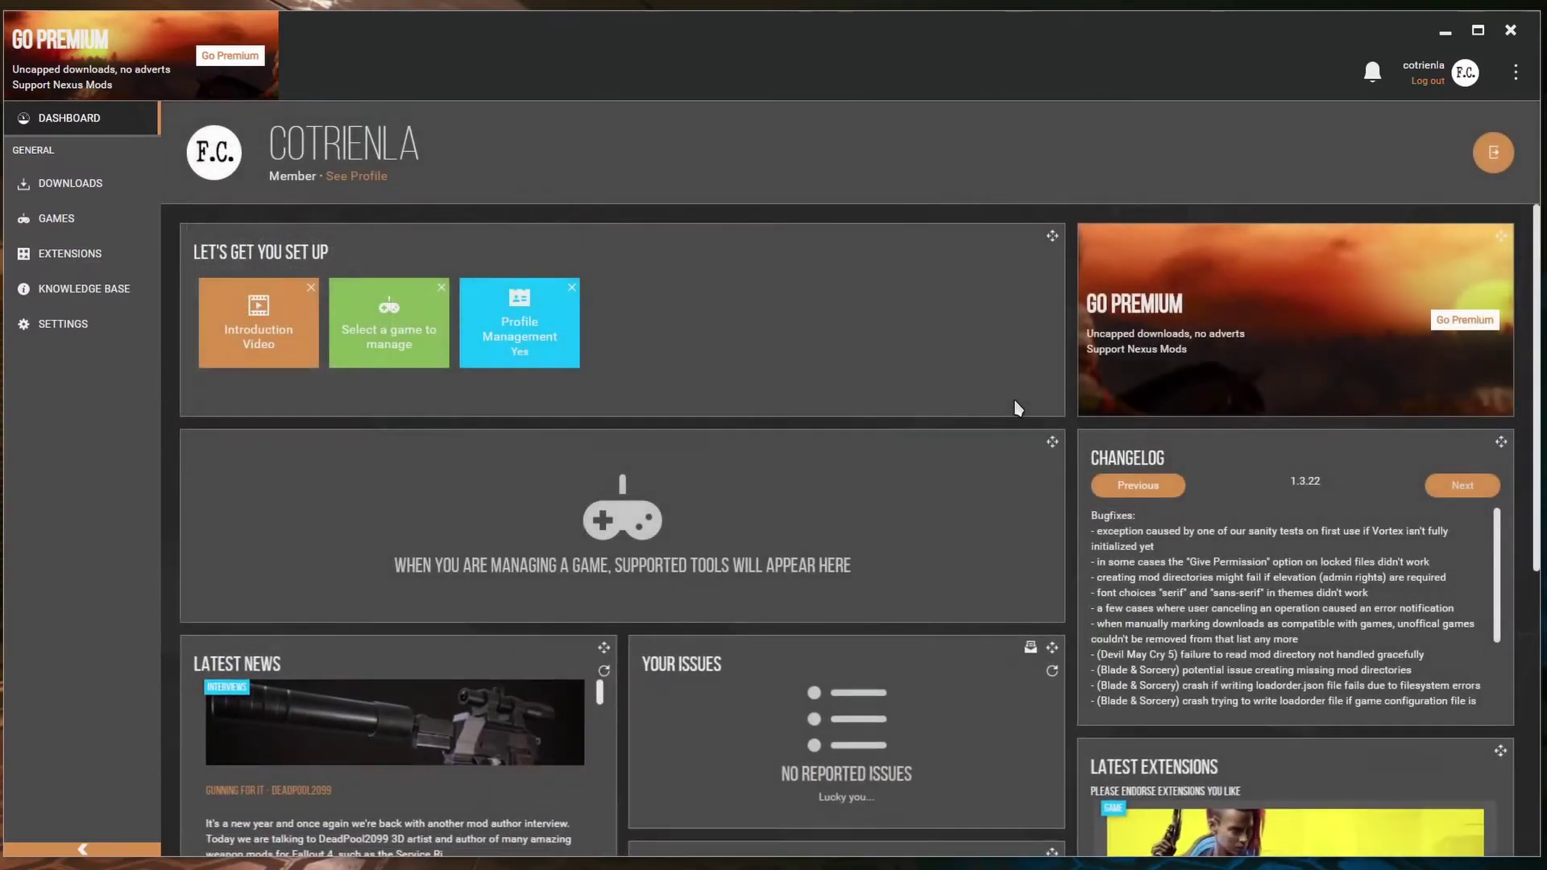
pyautogui.click(71, 220)
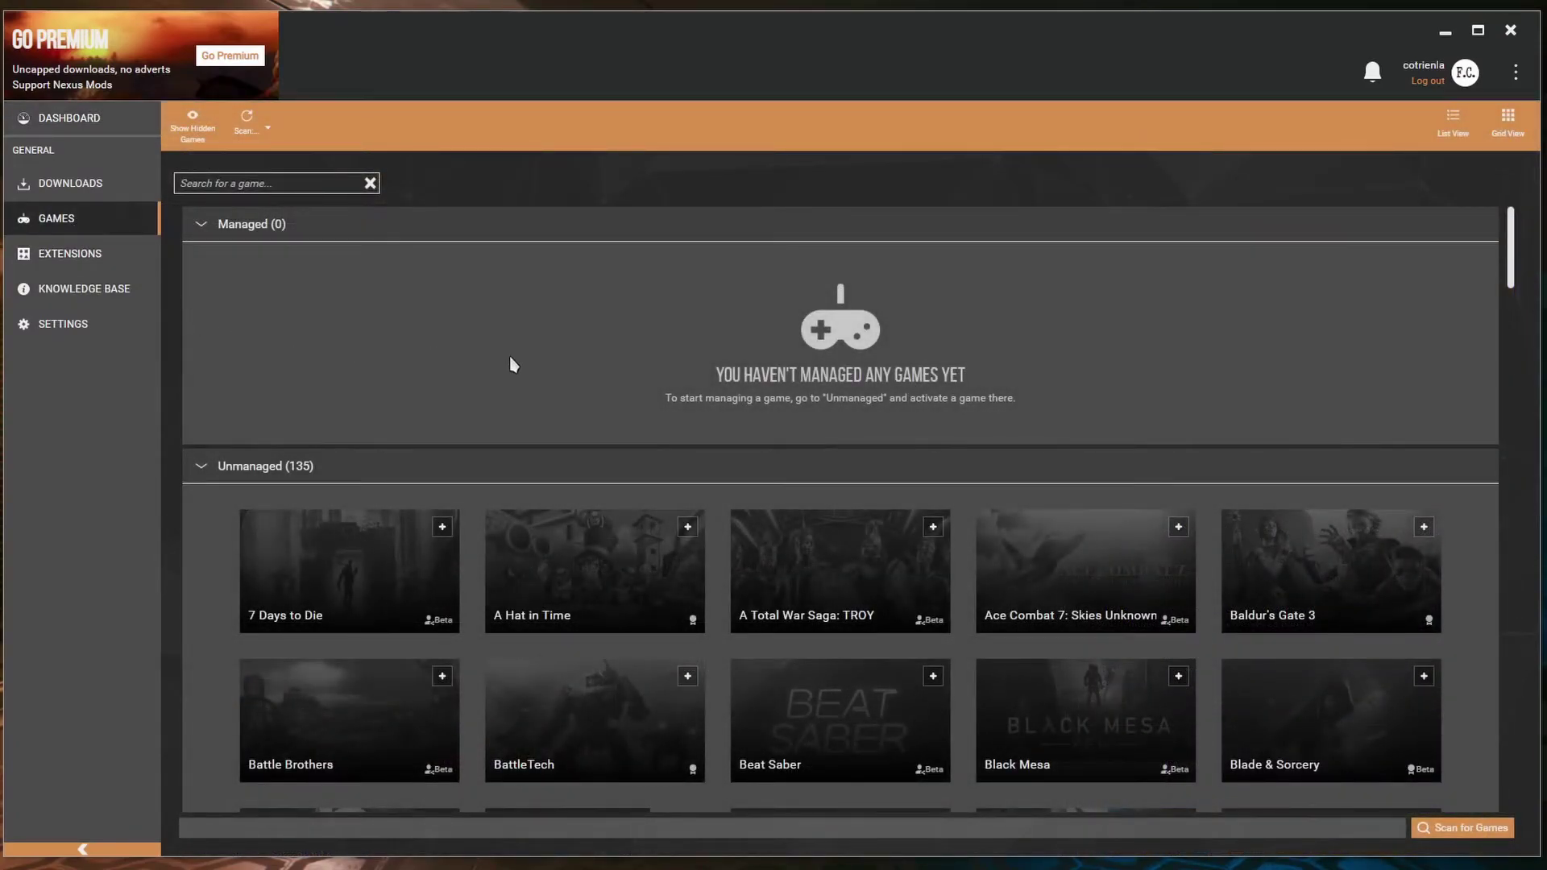